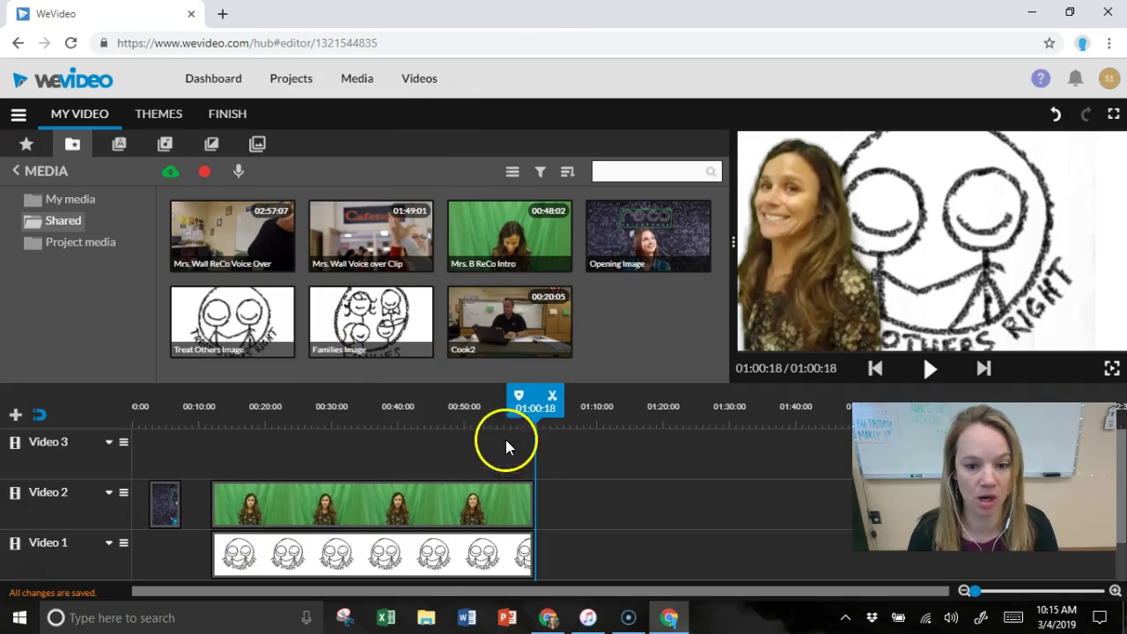
- Return the playhead to the start of the timeline and browse the Additional and Standard transition collections
{"action": "left_click_drag", "start_coordinate": [541, 411], "coordinate": [126, 462]}
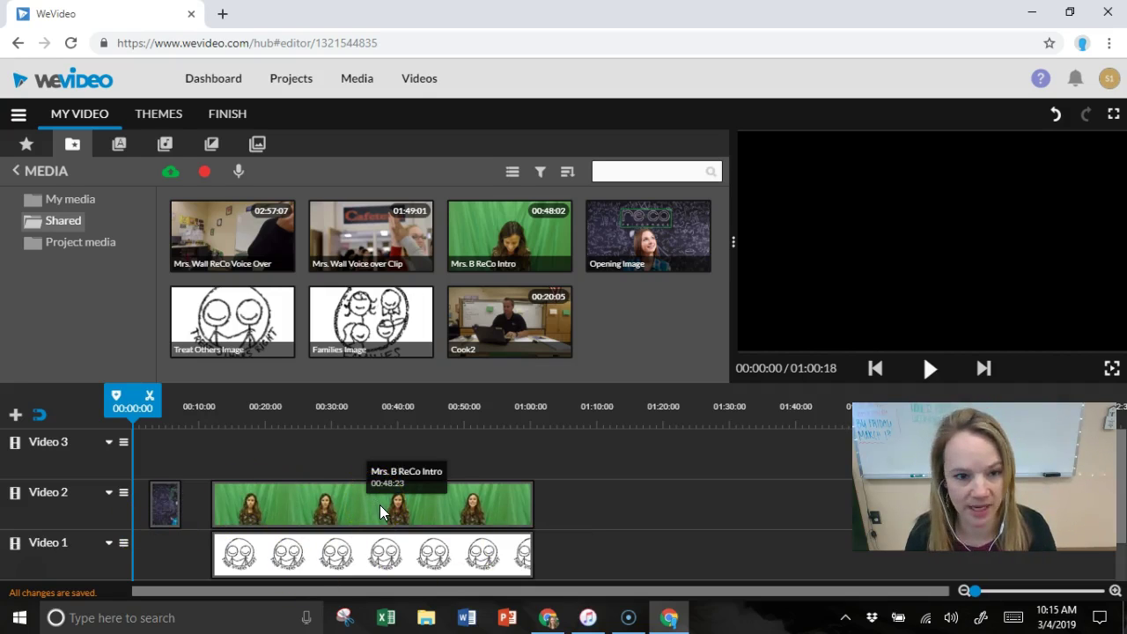
{"action": "left_click", "coordinate": [210, 146]}
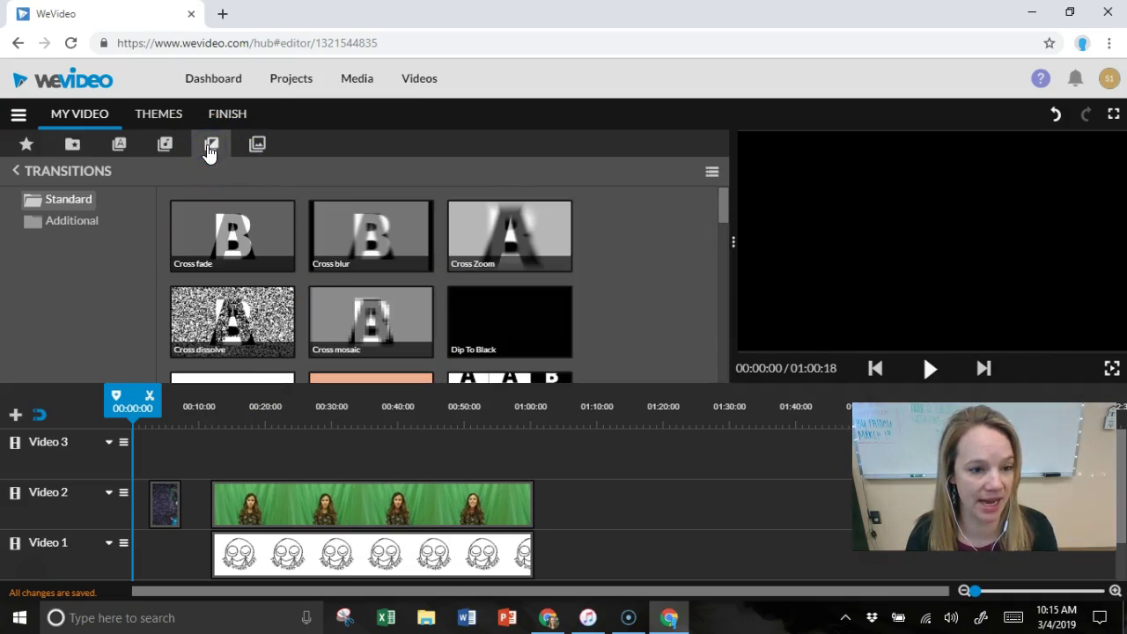
{"action": "left_click", "coordinate": [77, 224]}
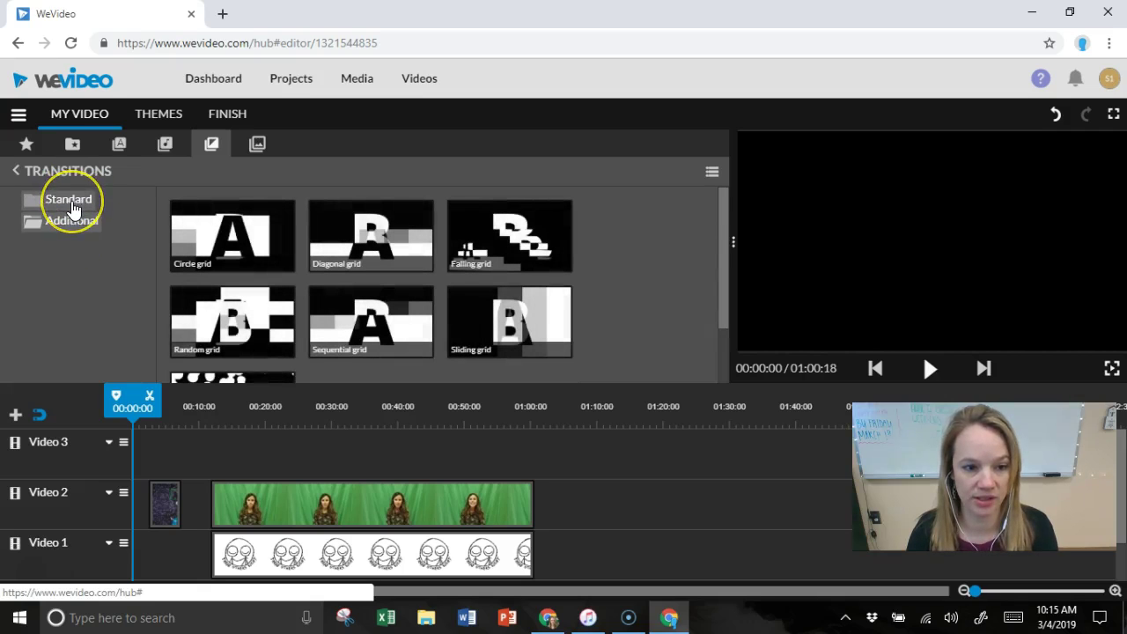
{"action": "left_click", "coordinate": [74, 204]}
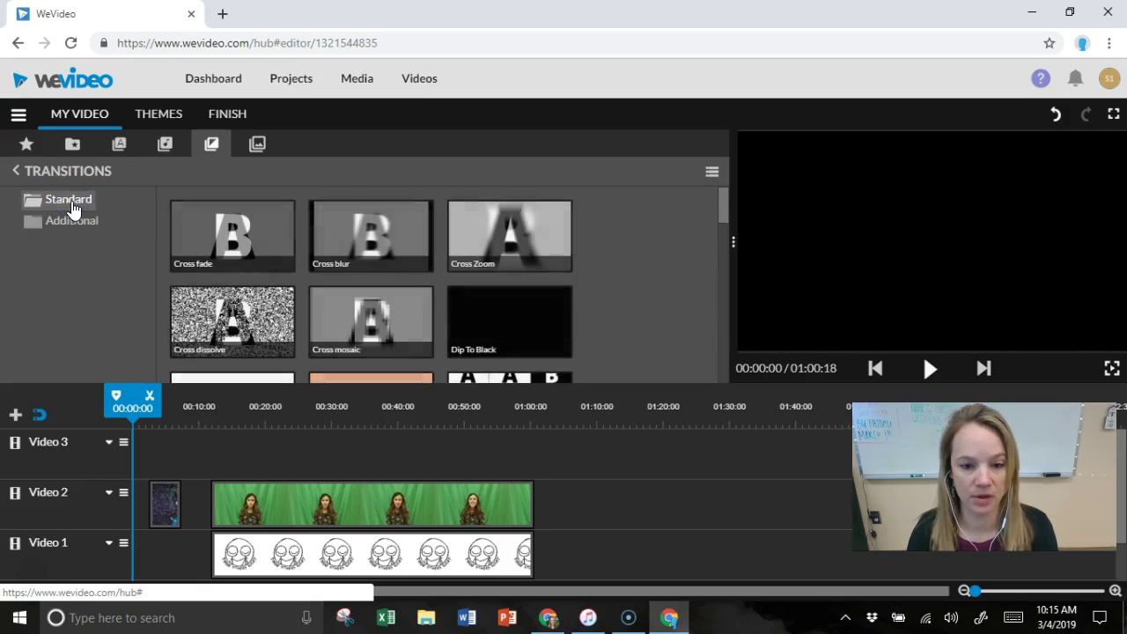
{"action": "scroll", "coordinate": [500, 297], "scroll_direction": "down", "scroll_amount": 1}
{"action": "scroll", "coordinate": [500, 297], "scroll_direction": "down", "scroll_amount": 3}
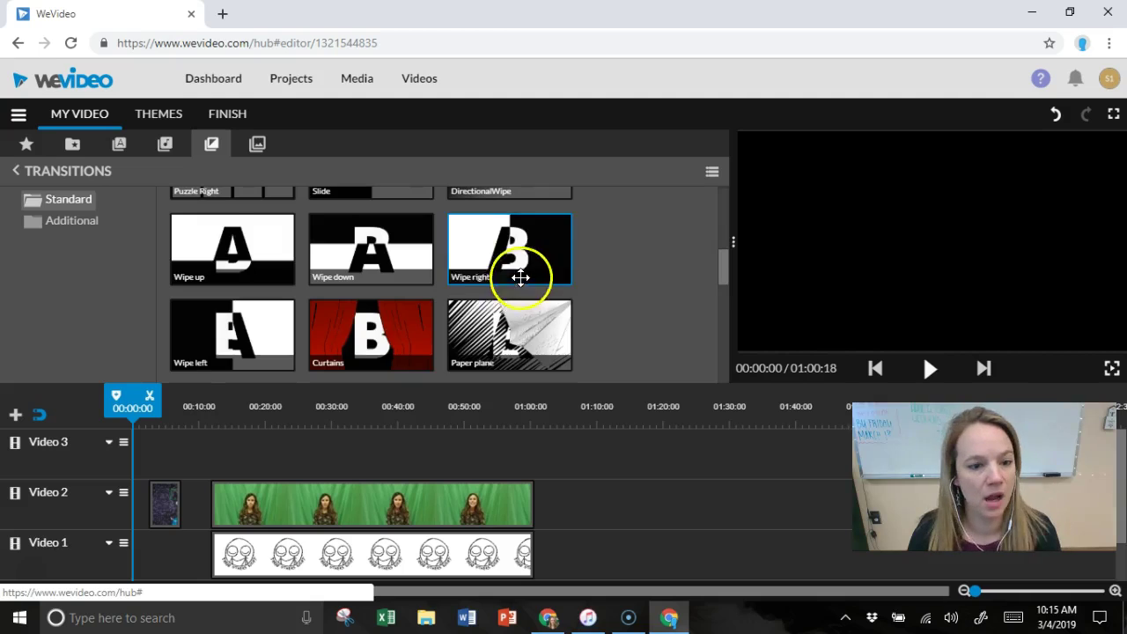
{"action": "scroll", "coordinate": [520, 282], "scroll_direction": "up", "scroll_amount": 5}
- Preview the Cross mosaic and Burn transitions from the Standard collection
{"action": "left_click", "coordinate": [389, 317]}
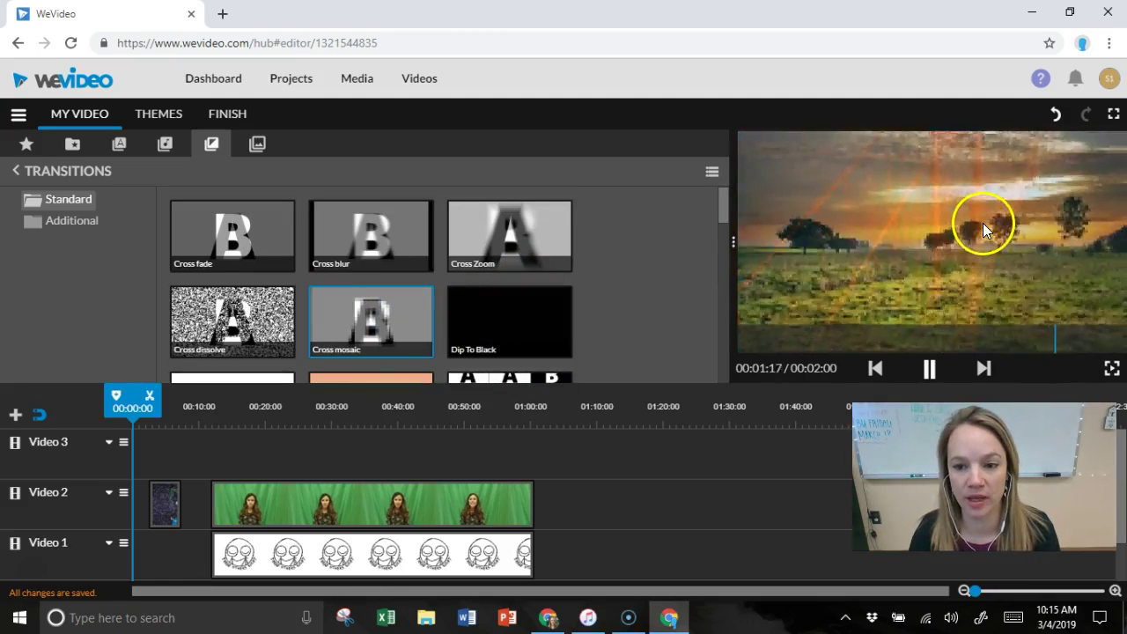
{"action": "scroll", "coordinate": [448, 323], "scroll_direction": "down", "scroll_amount": 1}
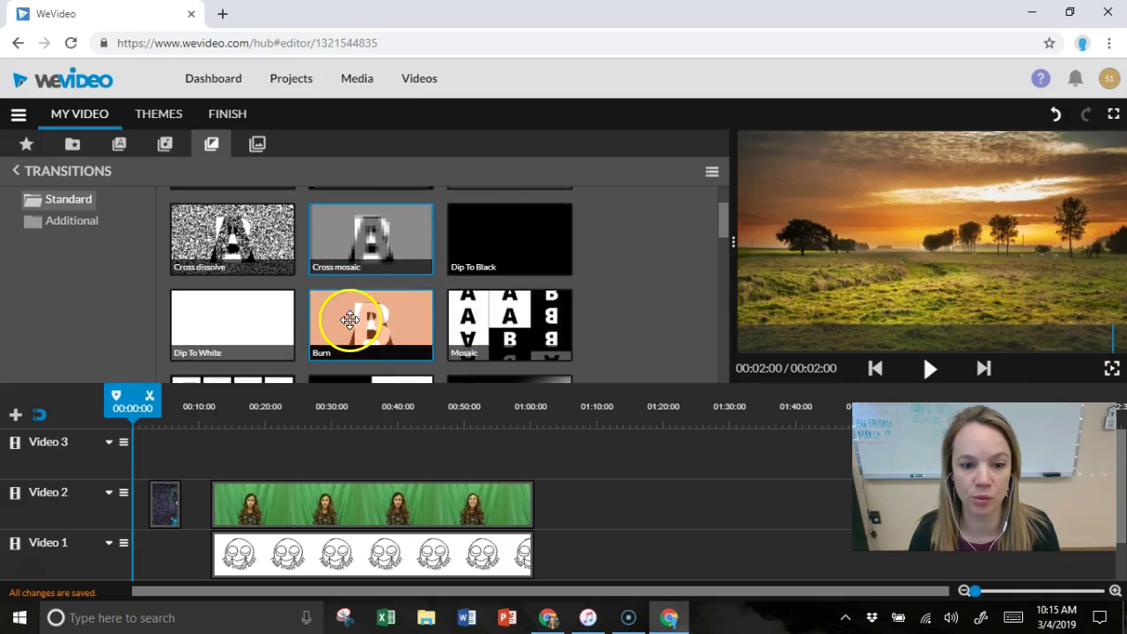
{"action": "left_click", "coordinate": [352, 322]}
{"action": "scroll", "coordinate": [610, 295], "scroll_direction": "down", "scroll_amount": 4}
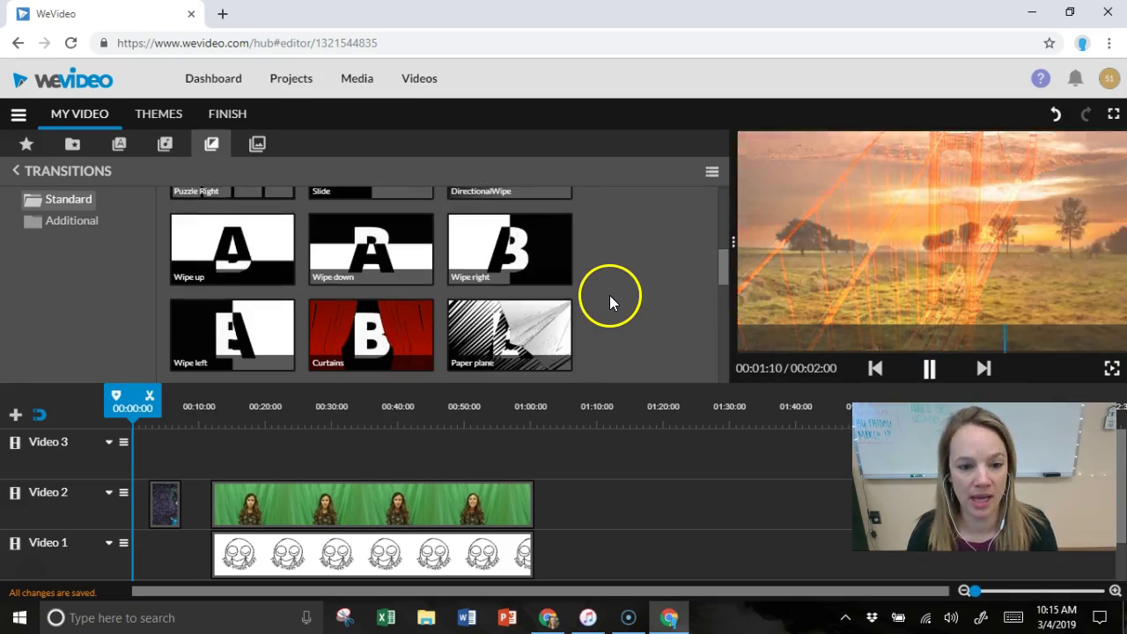
{"action": "scroll", "coordinate": [624, 295], "scroll_direction": "up", "scroll_amount": 4}
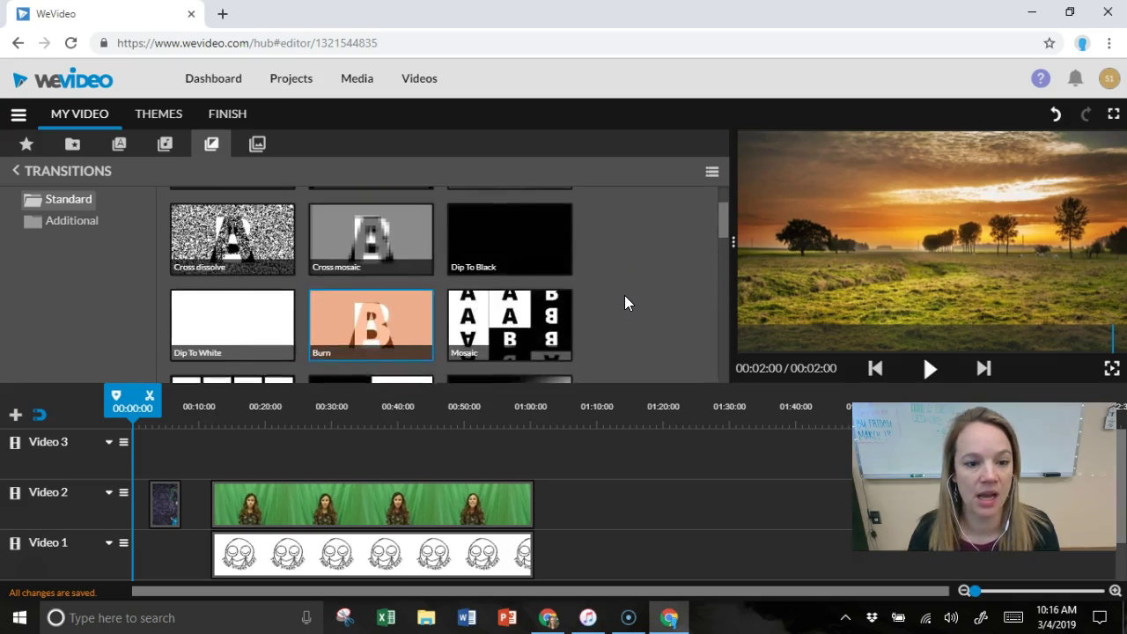
- Add the Cross Zoom transition to the end of the opening image clip on the Video 2 track
{"action": "scroll", "coordinate": [624, 302], "scroll_direction": "up", "scroll_amount": 1}
{"action": "left_click", "coordinate": [513, 225]}
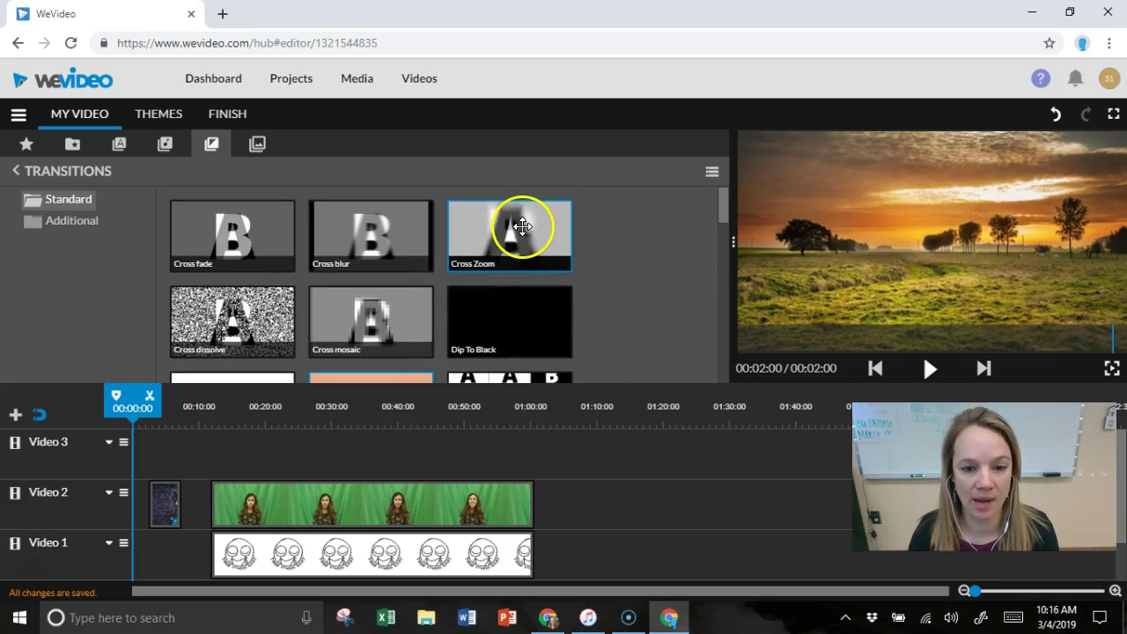
{"action": "mouse_move", "coordinate": [509, 223]}
{"action": "left_mouse_down"}
{"action": "mouse_move", "coordinate": [430, 355]}
{"action": "mouse_move", "coordinate": [215, 465]}
{"action": "mouse_move", "coordinate": [241, 475]}
{"action": "mouse_move", "coordinate": [219, 475]}
{"action": "mouse_move", "coordinate": [200, 502]}
{"action": "left_mouse_up"}
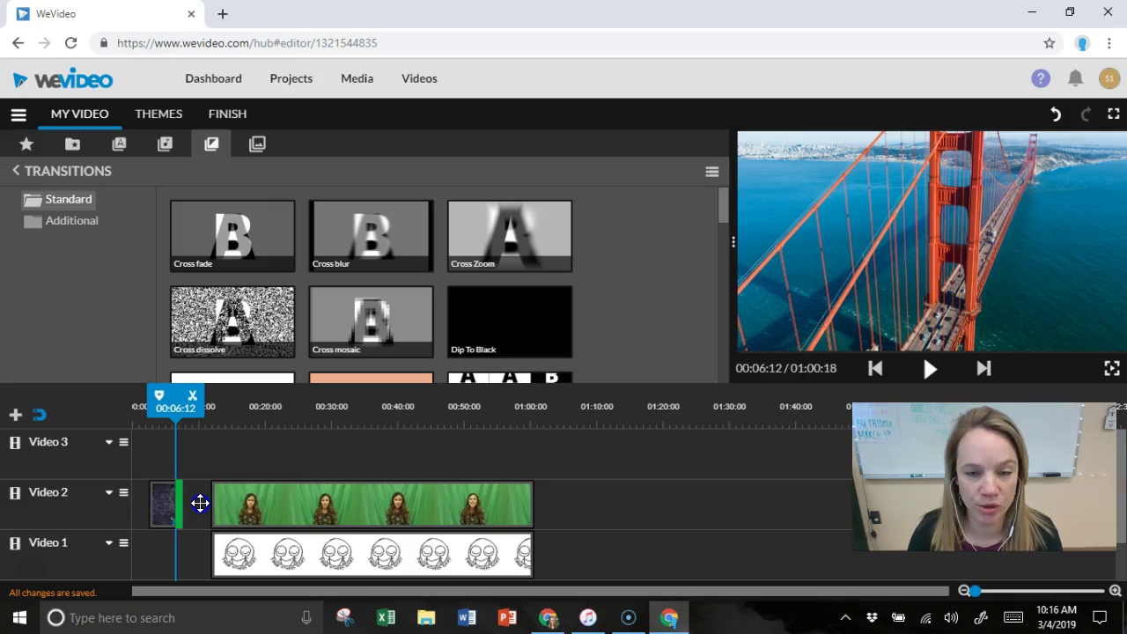
{"action": "left_click_drag", "start_coordinate": [200, 503], "coordinate": [201, 509]}
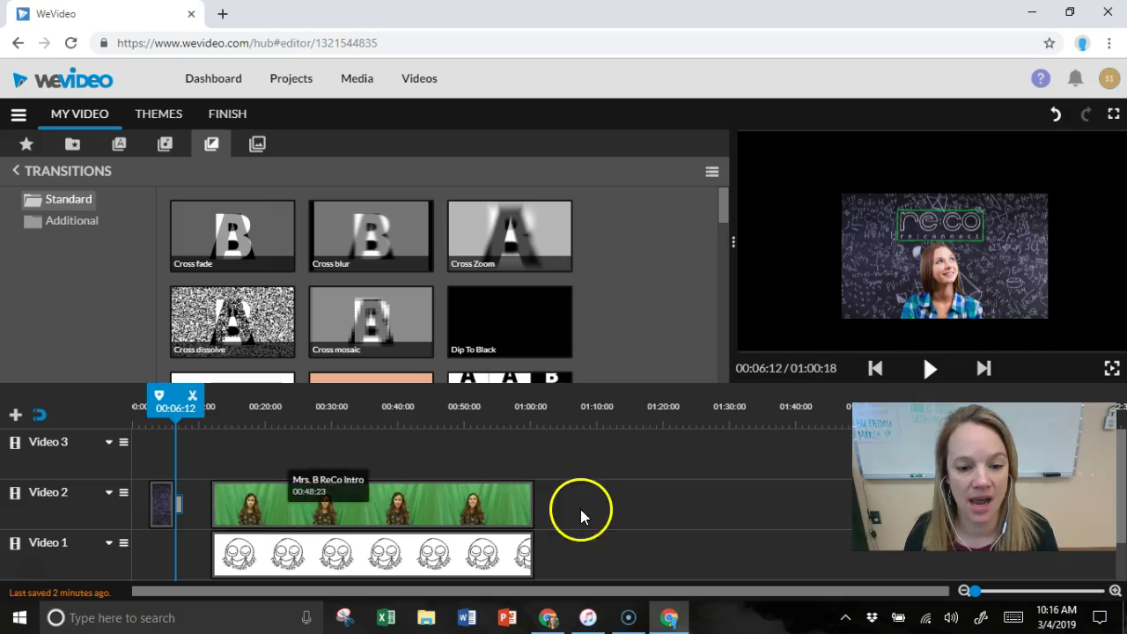
- Select the green-screen clip and its background drawing together and move them earlier, directly against the transition at 00:07:12
{"action": "scroll", "coordinate": [682, 508], "scroll_direction": "down", "scroll_amount": 1}
{"action": "scroll", "coordinate": [682, 508], "scroll_direction": "down", "scroll_amount": 1}
{"action": "scroll", "coordinate": [643, 479], "scroll_direction": "up", "scroll_amount": 2}
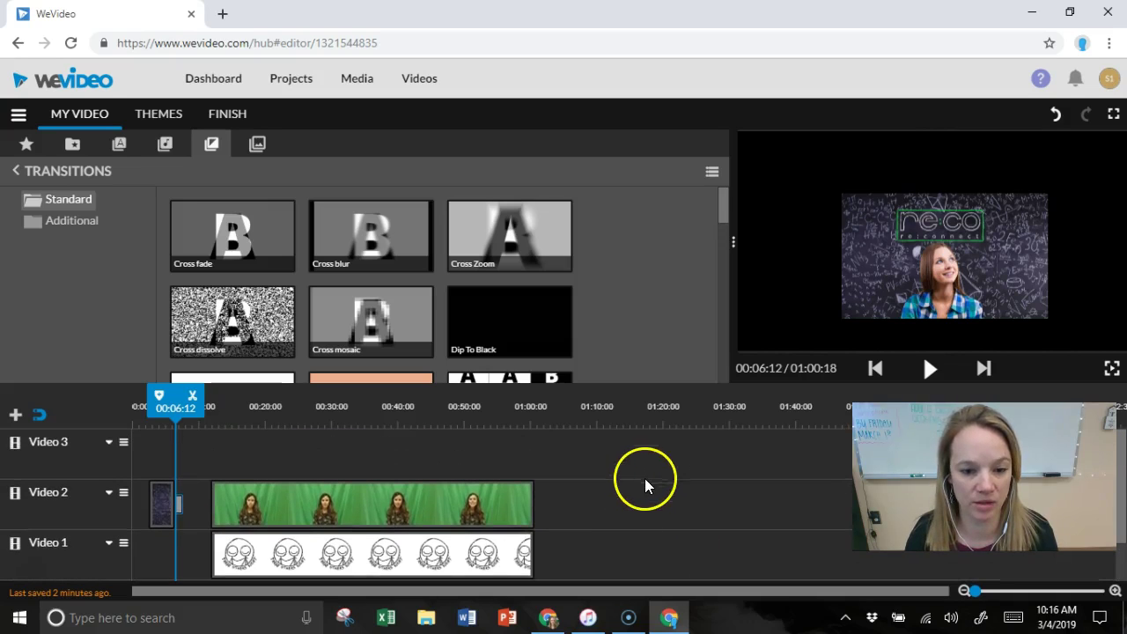
{"action": "left_click_drag", "start_coordinate": [589, 506], "coordinate": [449, 560]}
{"action": "left_click_drag", "start_coordinate": [365, 510], "coordinate": [340, 516]}
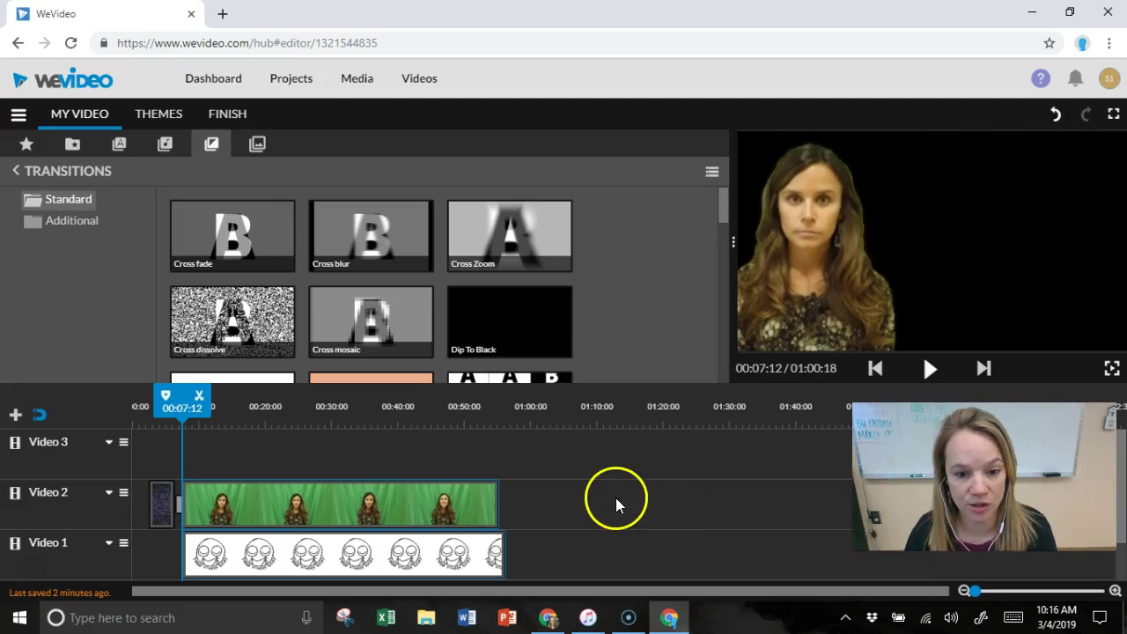
{"action": "mouse_move", "coordinate": [320, 499]}
{"action": "left_mouse_down"}
{"action": "mouse_move", "coordinate": [542, 506]}
{"action": "mouse_move", "coordinate": [500, 521]}
{"action": "mouse_move", "coordinate": [326, 529]}
{"action": "mouse_move", "coordinate": [345, 514]}
{"action": "mouse_move", "coordinate": [322, 513]}
{"action": "left_mouse_up"}
- Play the video across the Cross Zoom transition and scrub ahead through the green-screen clip to about 00:32:16
{"action": "mouse_move", "coordinate": [171, 414]}
{"action": "left_mouse_down"}
{"action": "mouse_move", "coordinate": [151, 418]}
{"action": "mouse_move", "coordinate": [170, 423]}
{"action": "left_mouse_up"}
{"action": "left_click", "coordinate": [929, 369]}
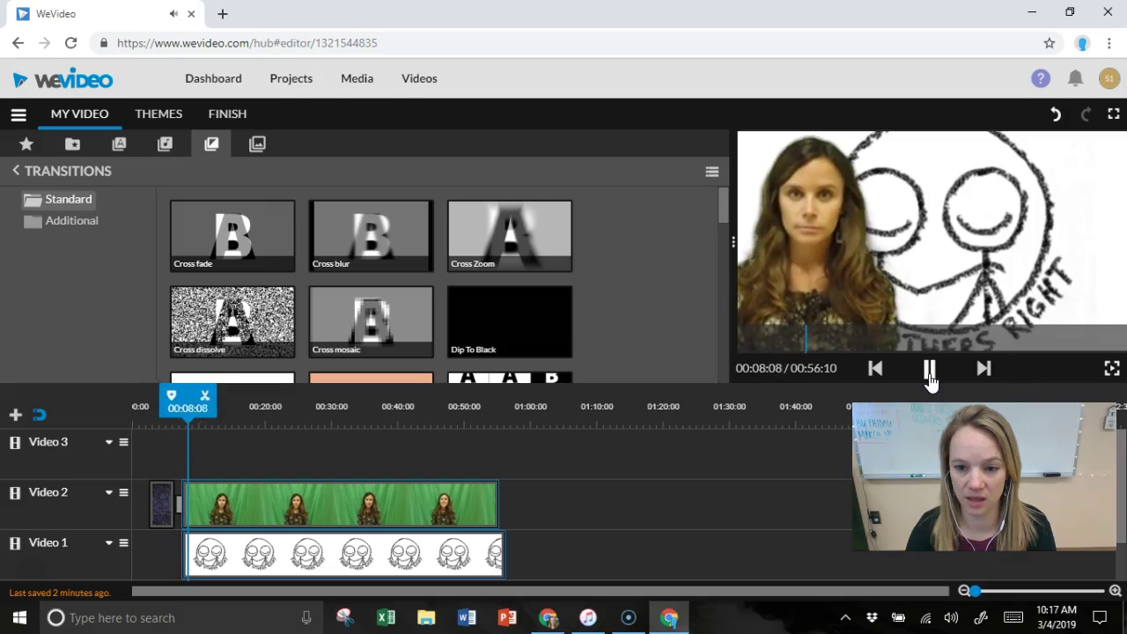
{"action": "left_click", "coordinate": [931, 377]}
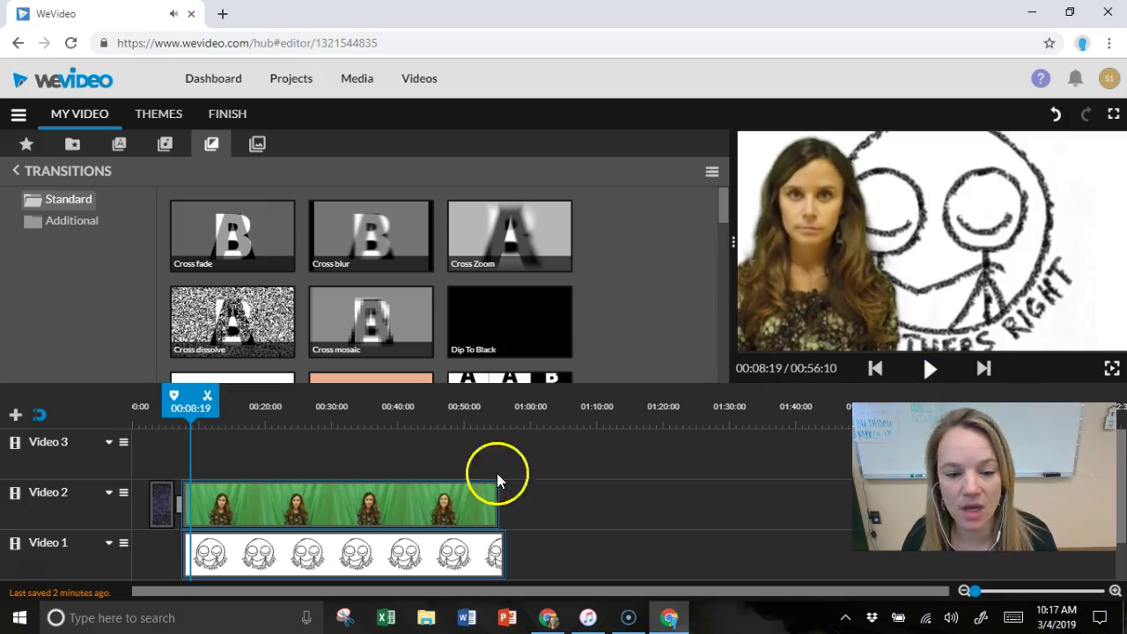
{"action": "left_click_drag", "start_coordinate": [192, 407], "coordinate": [352, 436]}
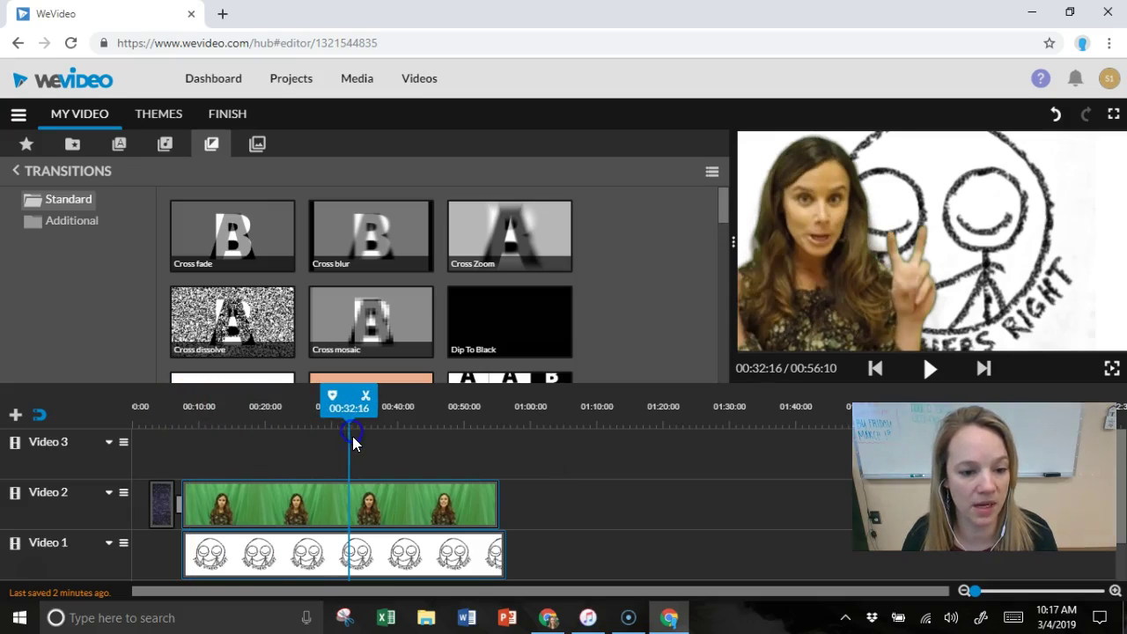
- Zoom in on the timeline and change the type of the transition after the opening image to Wipe down
{"action": "left_click", "coordinate": [989, 590]}
{"action": "left_click_drag", "start_coordinate": [649, 408], "coordinate": [156, 398]}
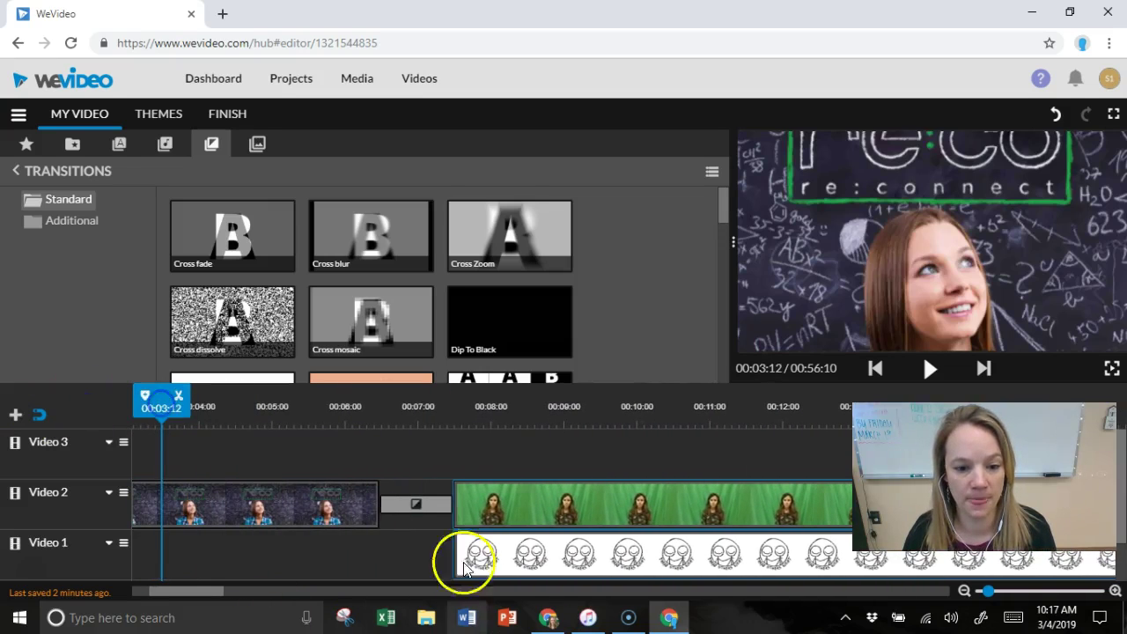
{"action": "left_click", "coordinate": [419, 506]}
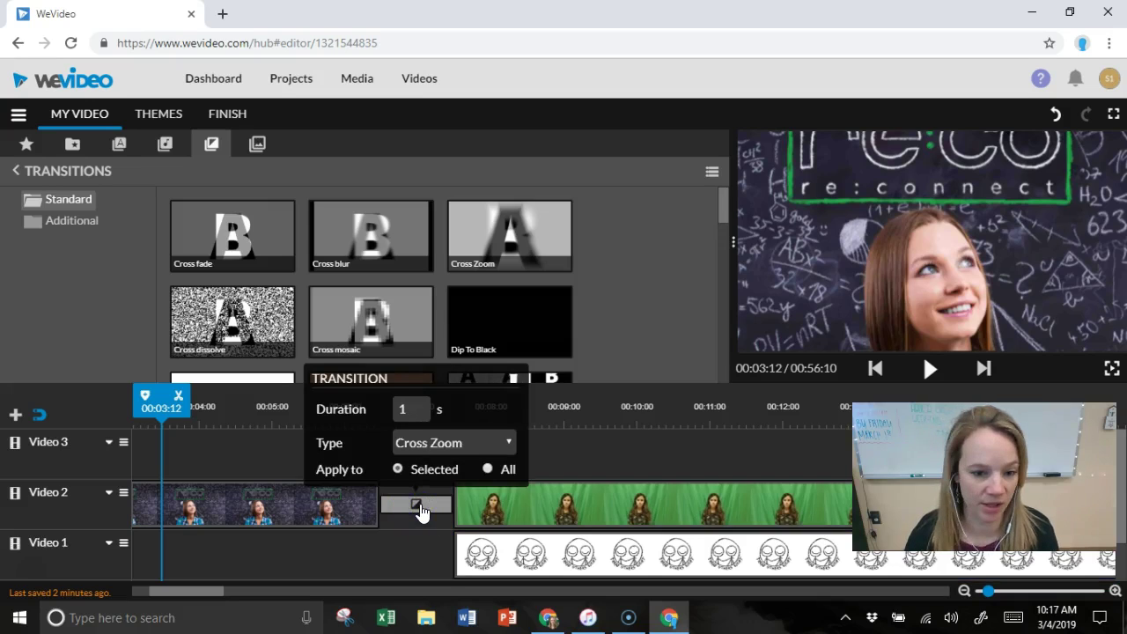
{"action": "left_click", "coordinate": [370, 398]}
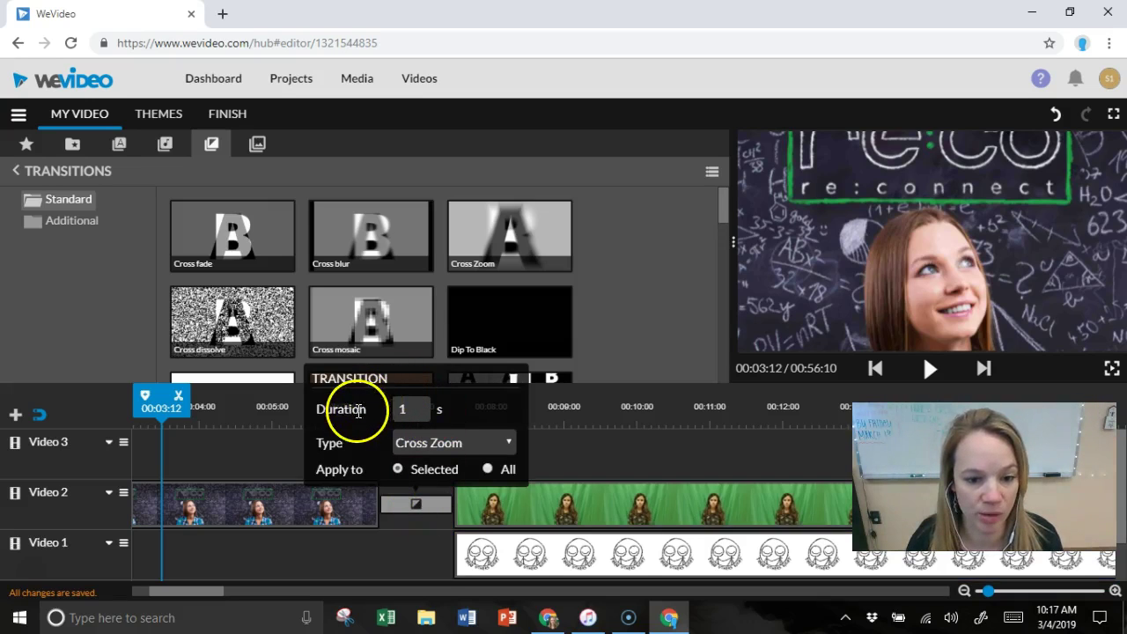
{"action": "left_click", "coordinate": [440, 444]}
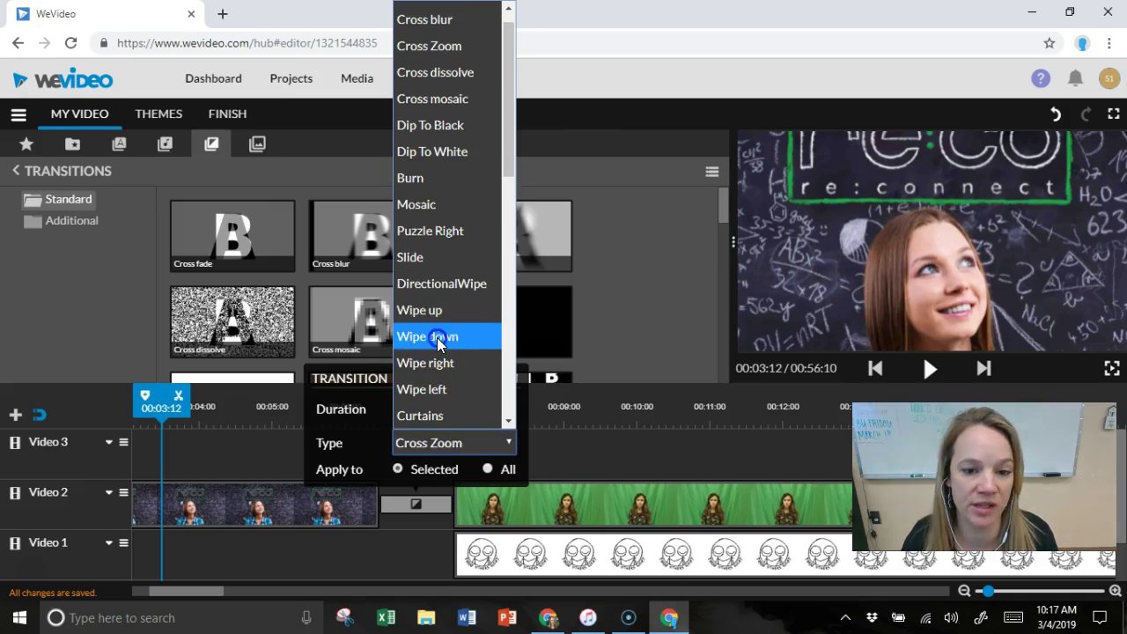
{"action": "left_click", "coordinate": [436, 335]}
- Play the video from about 00:06:04 to preview the Wipe down transition, and move the playhead back to about 00:05:08
{"action": "left_click_drag", "start_coordinate": [162, 405], "coordinate": [359, 423]}
{"action": "left_click", "coordinate": [931, 369]}
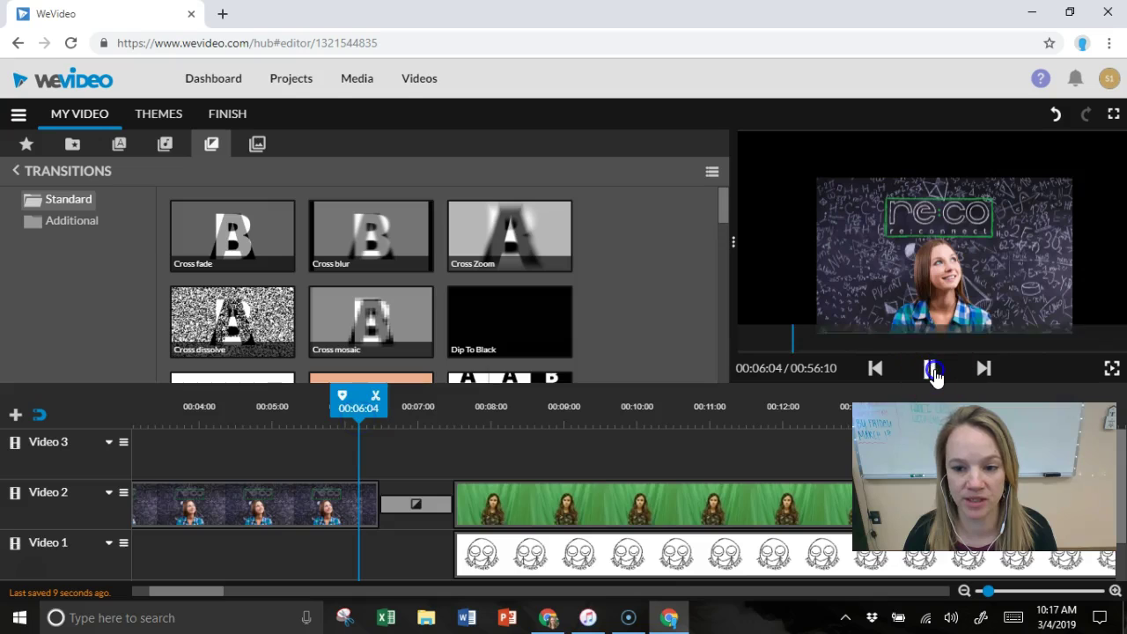
{"action": "left_click", "coordinate": [931, 369]}
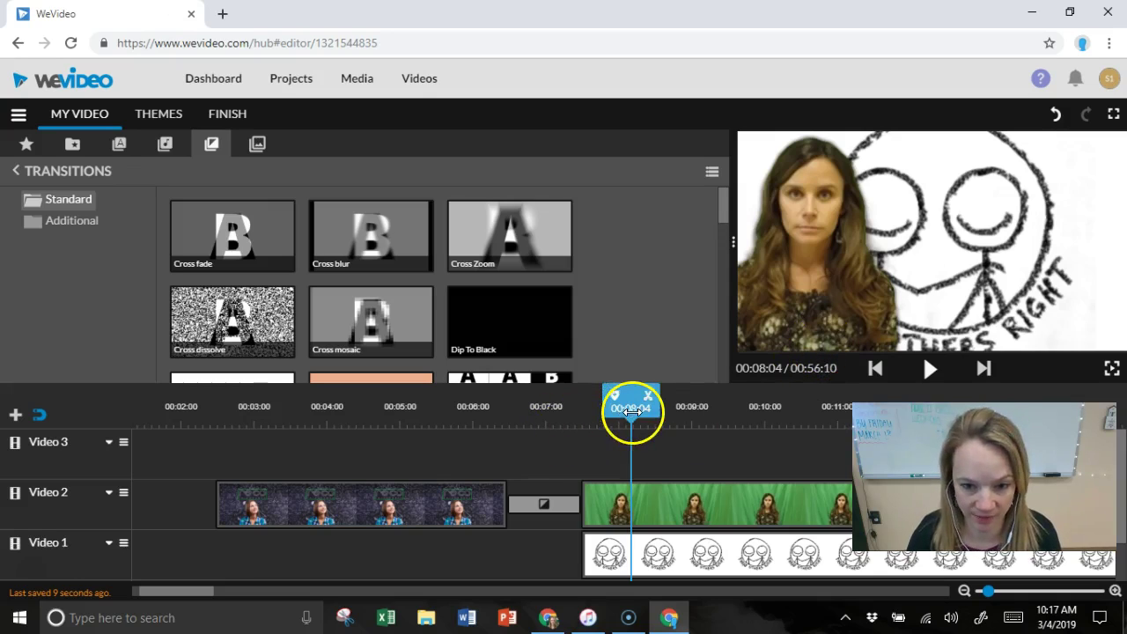
{"action": "left_click_drag", "start_coordinate": [630, 407], "coordinate": [426, 414]}
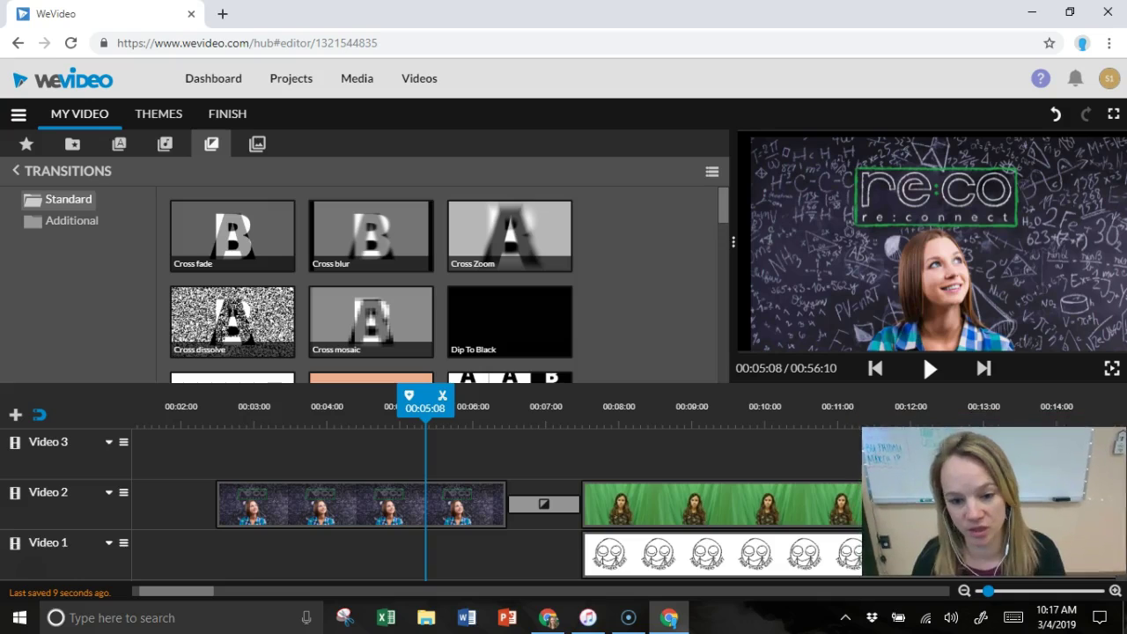
- Try to pull the green-screen clip's starting edge on Video 2 back toward the transition
{"action": "left_click", "coordinate": [670, 516]}
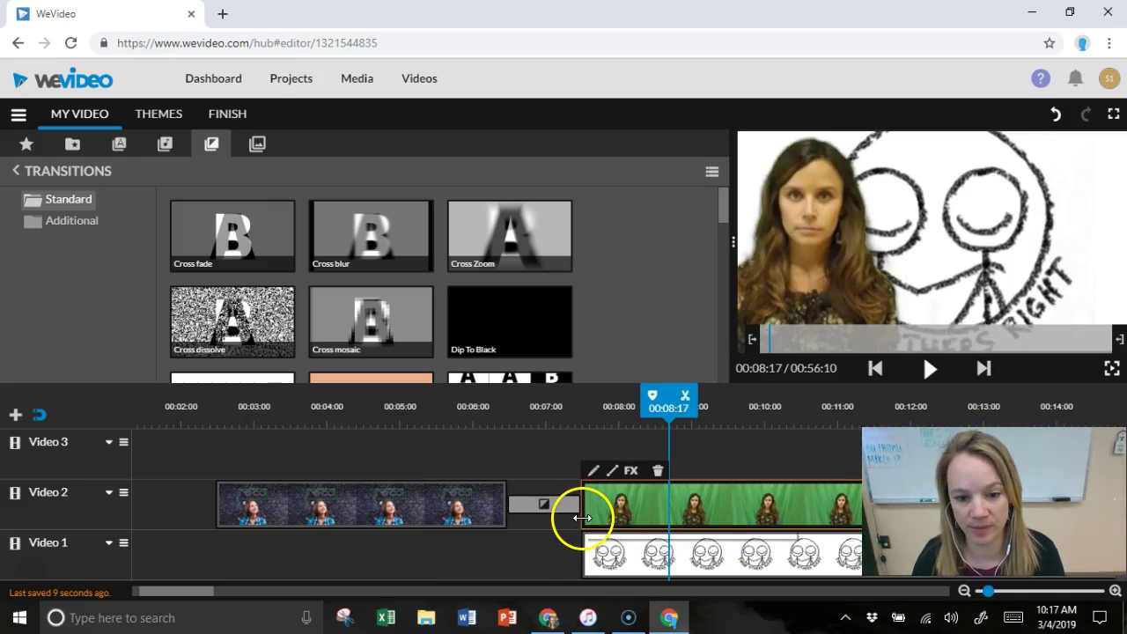
{"action": "left_click", "coordinate": [580, 518]}
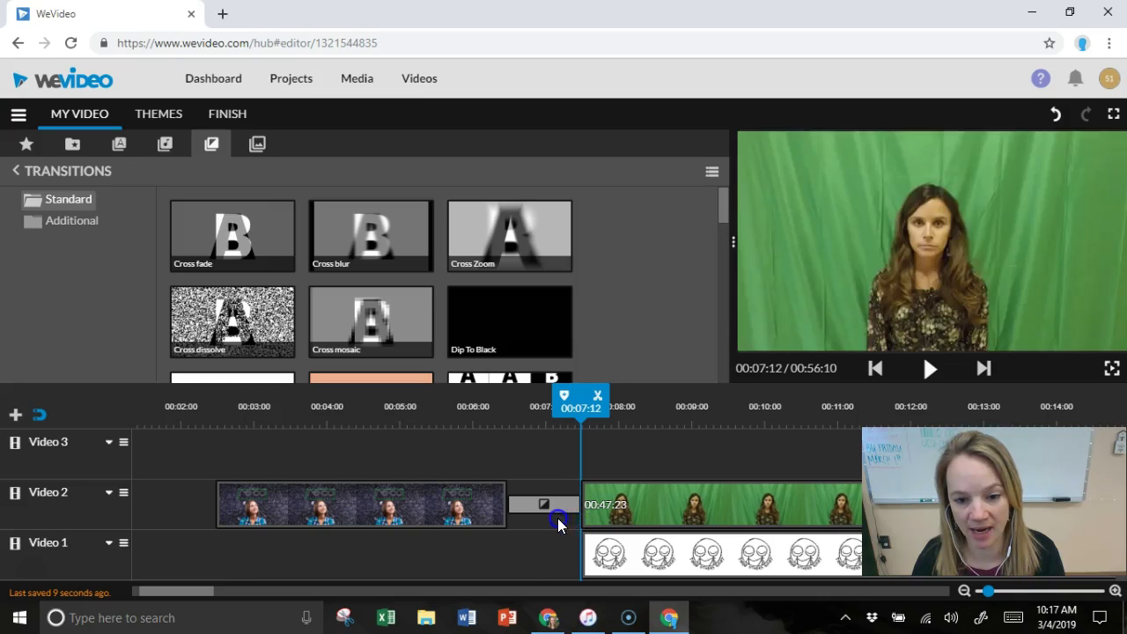
{"action": "left_click", "coordinate": [604, 510]}
{"action": "left_click_drag", "start_coordinate": [604, 509], "coordinate": [577, 506]}
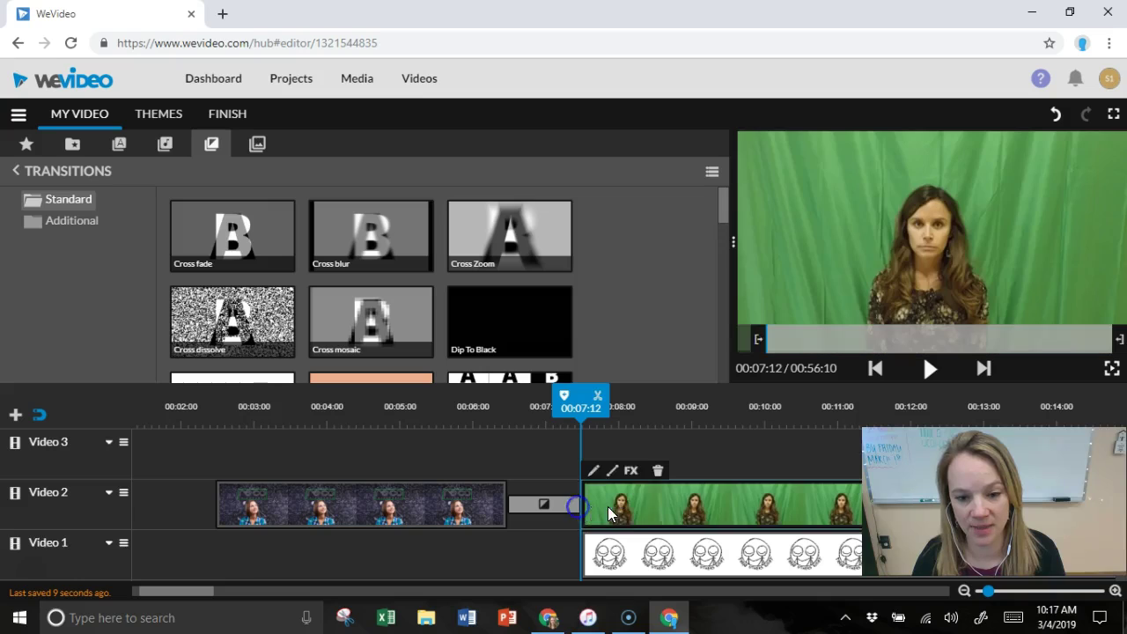
{"action": "left_click", "coordinate": [621, 501]}
- Look through the remaining Standard transitions and the Additional transition collection
{"action": "scroll", "coordinate": [652, 515], "scroll_direction": "down", "scroll_amount": 1}
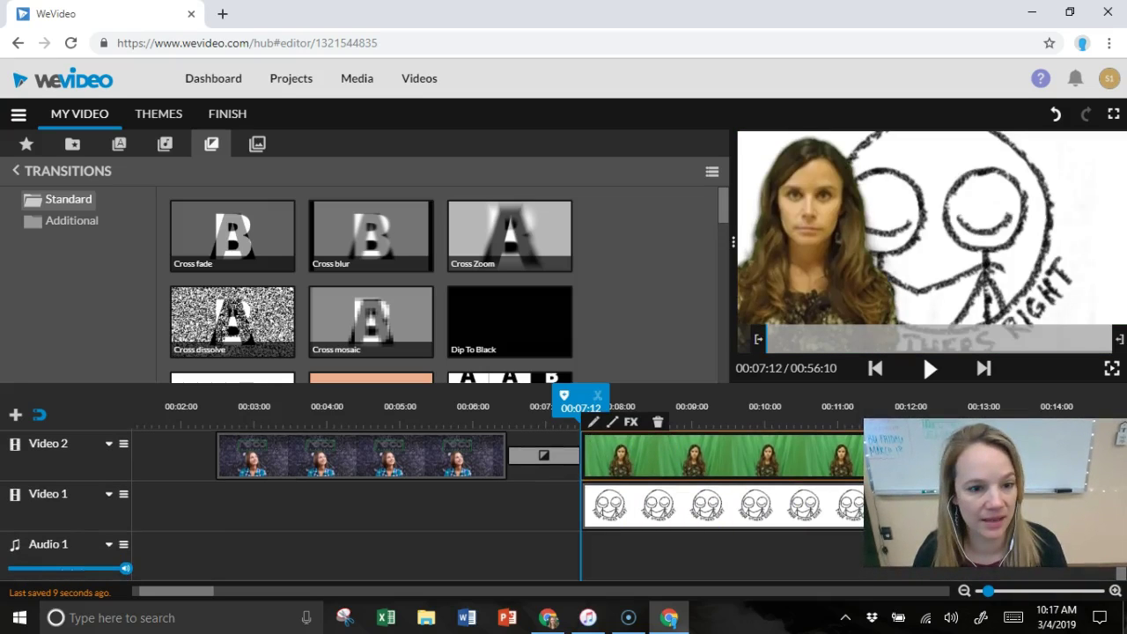
{"action": "scroll", "coordinate": [534, 273], "scroll_direction": "down", "scroll_amount": 3}
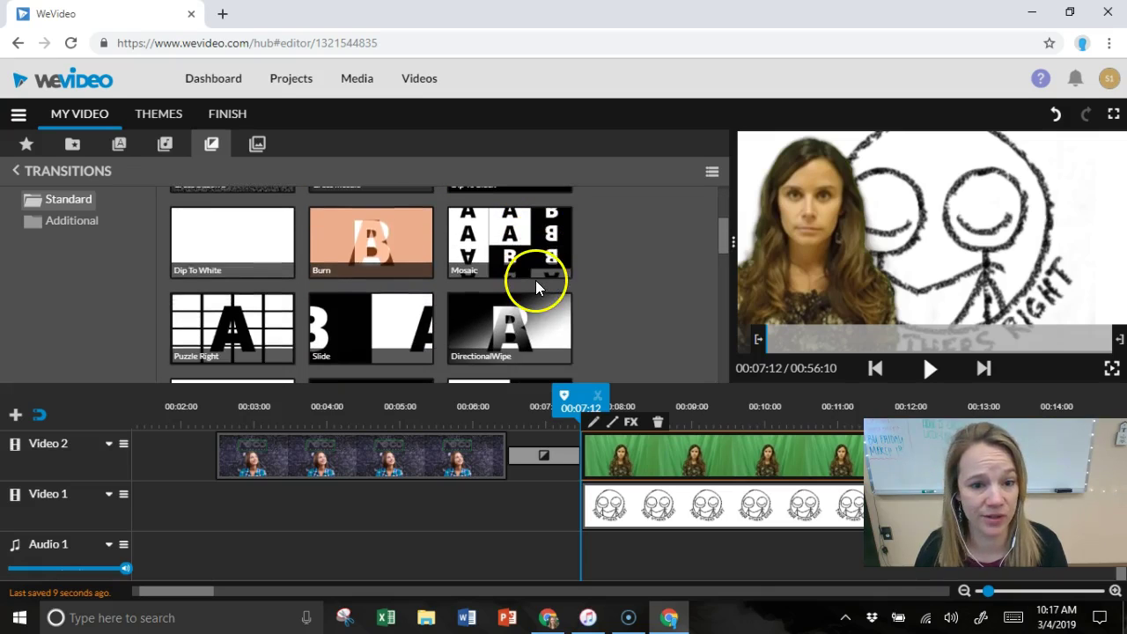
{"action": "left_click", "coordinate": [68, 220]}
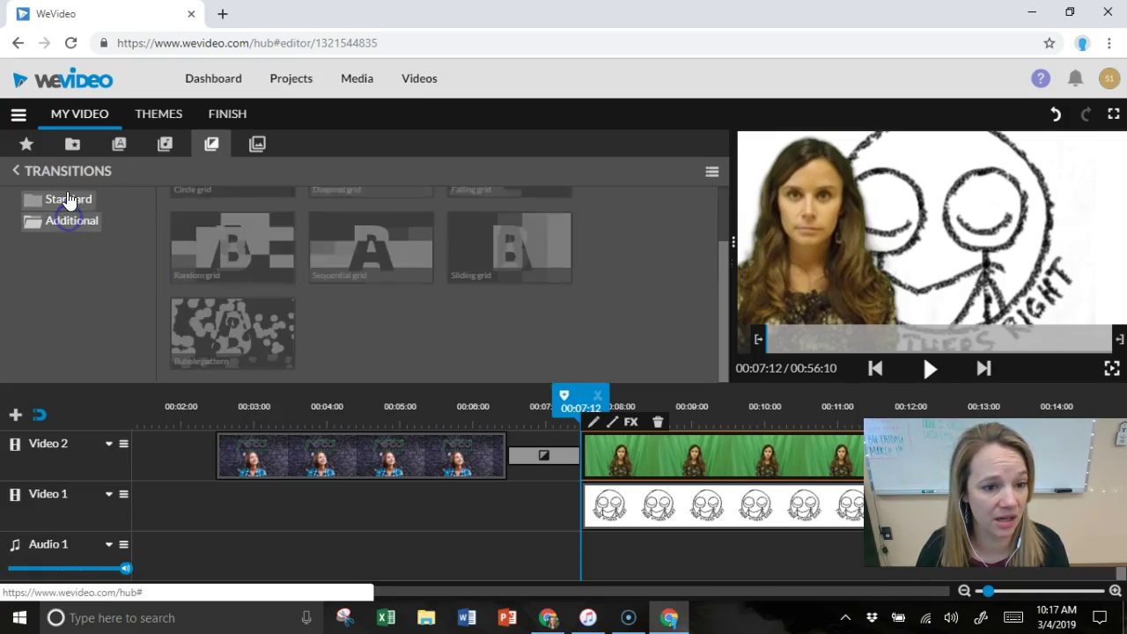
{"action": "scroll", "coordinate": [603, 302], "scroll_direction": "up", "scroll_amount": 2}
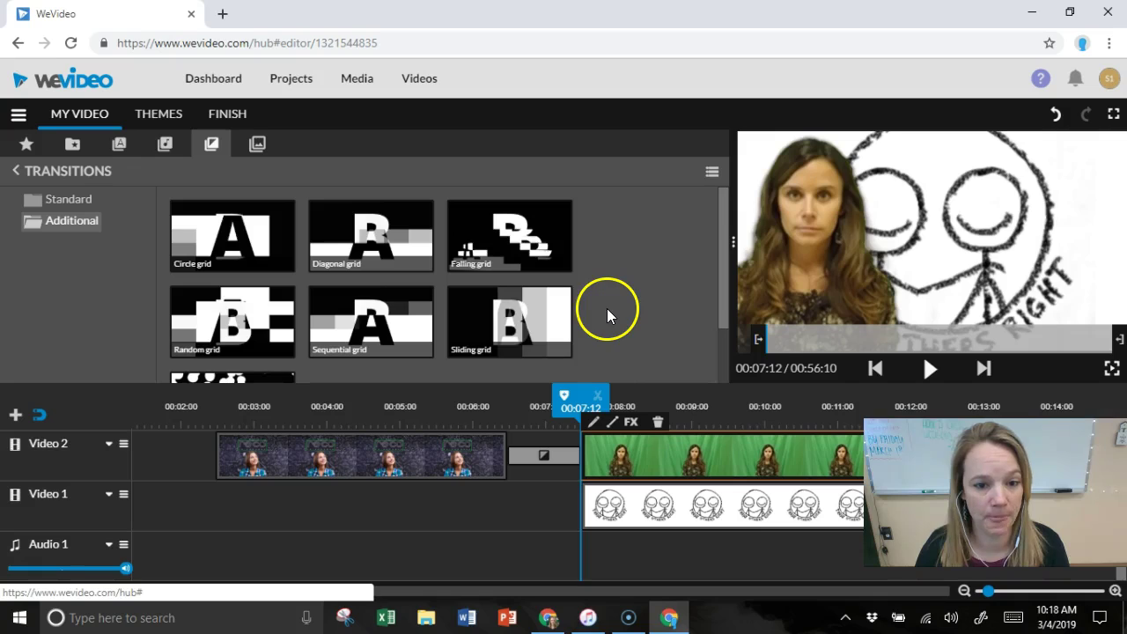